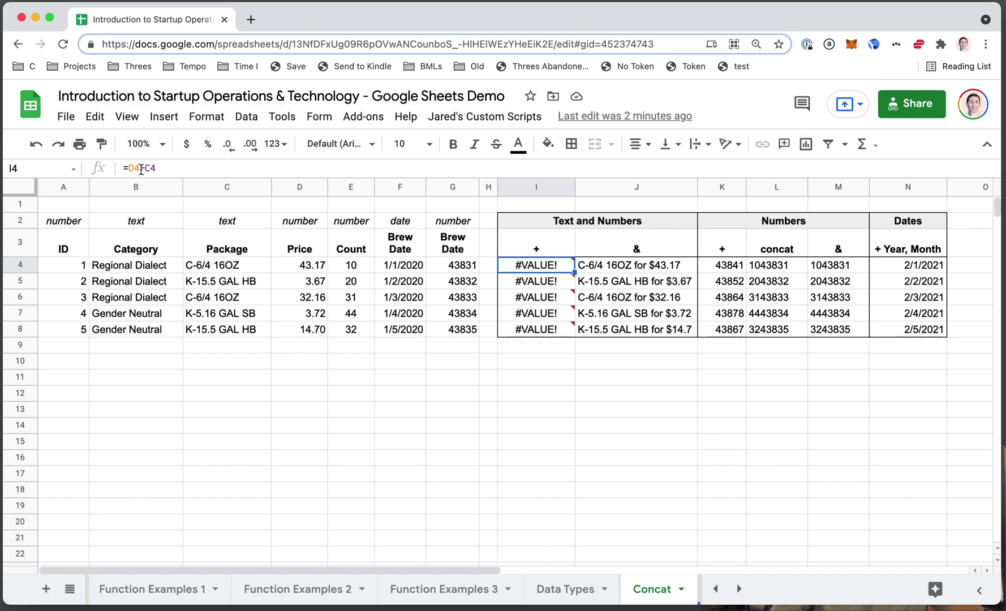
Inspect the existing I4 and J4 formulas without changing them
double_click(535, 265)
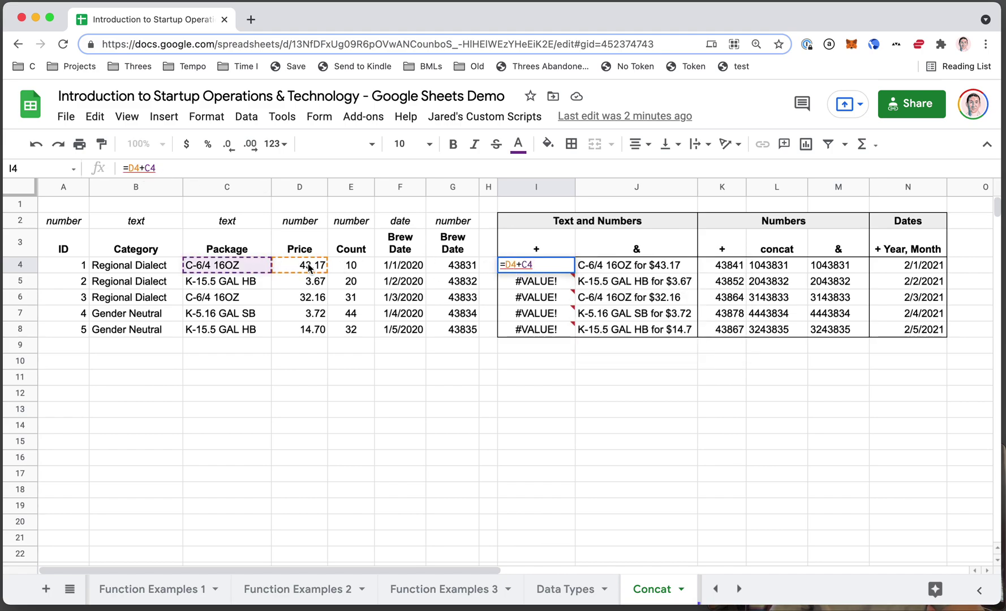
key("Escape")
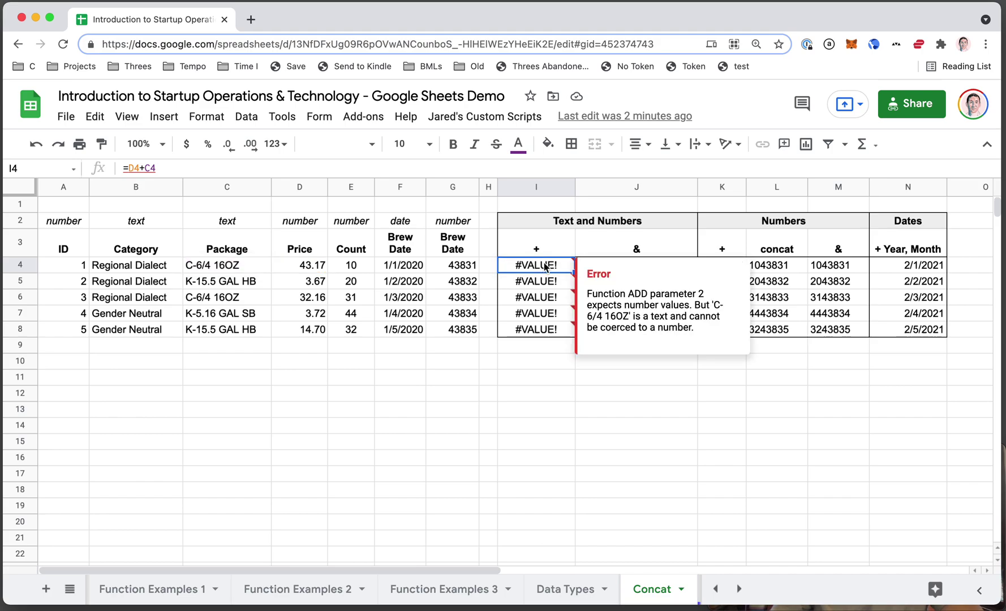
left_click(532, 346)
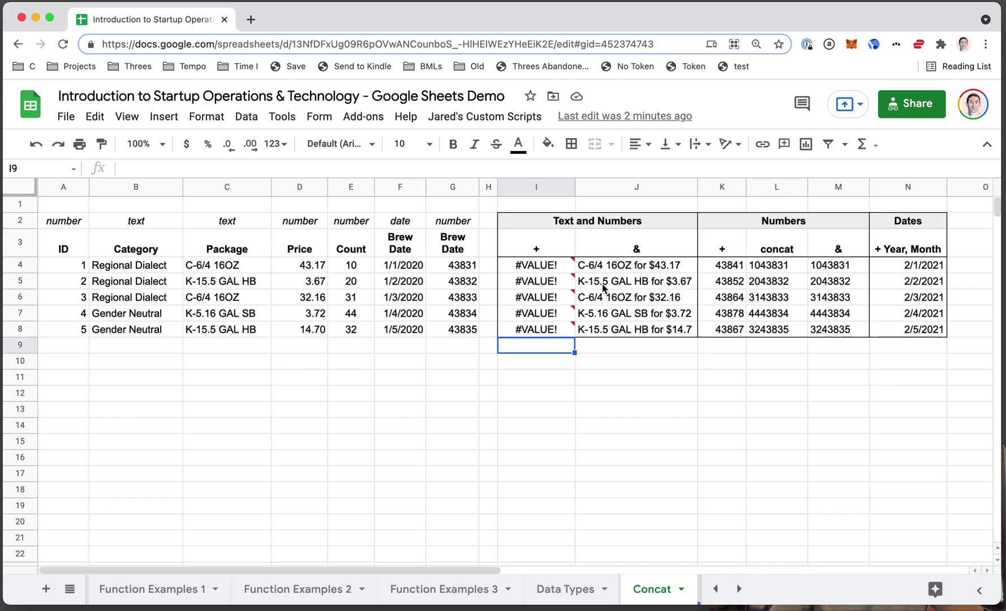
double_click(645, 267)
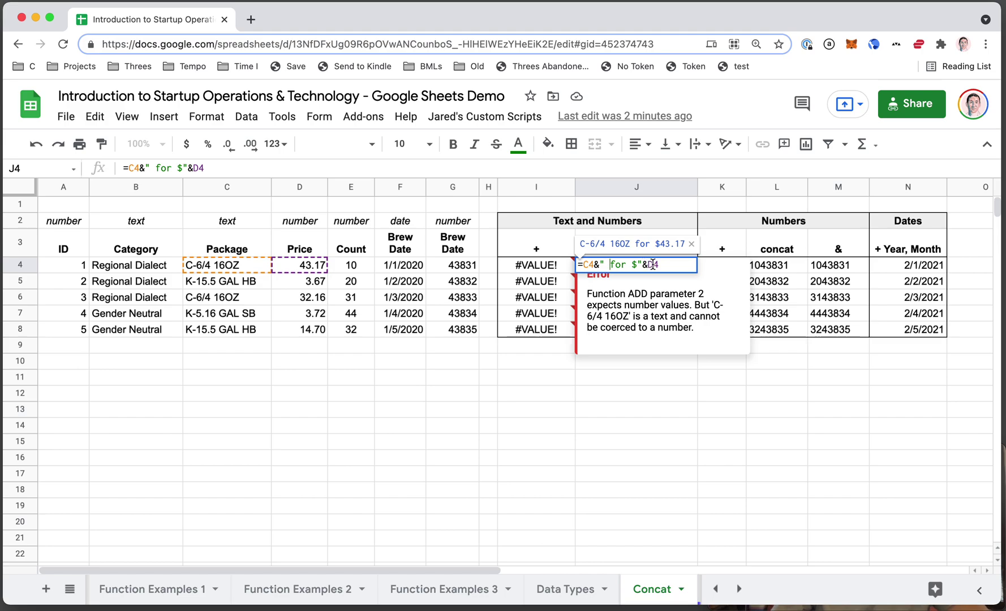
key("Escape")
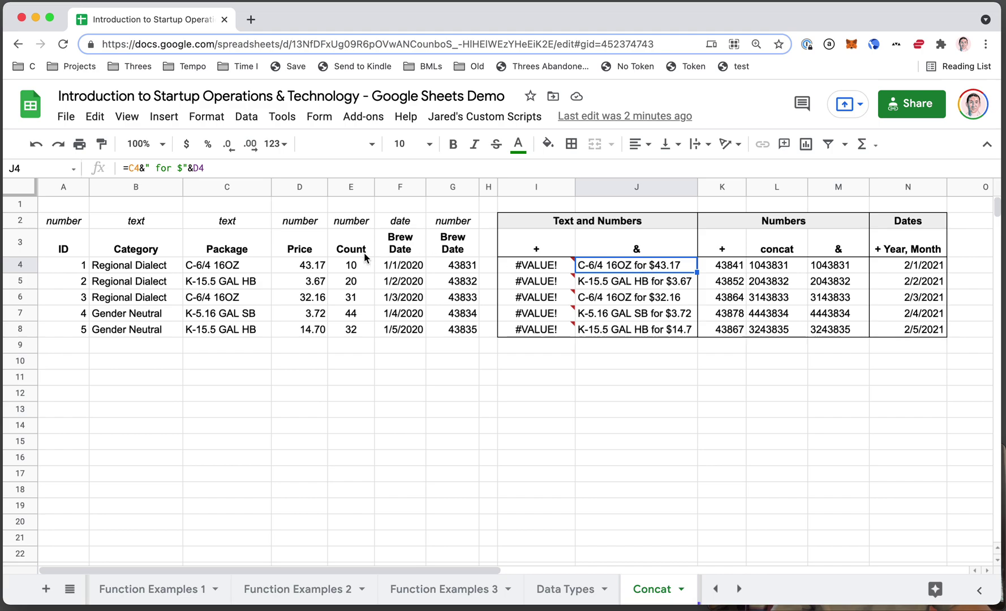
Try an edit to the " for $" text in J4, then undo it
double_click(665, 269)
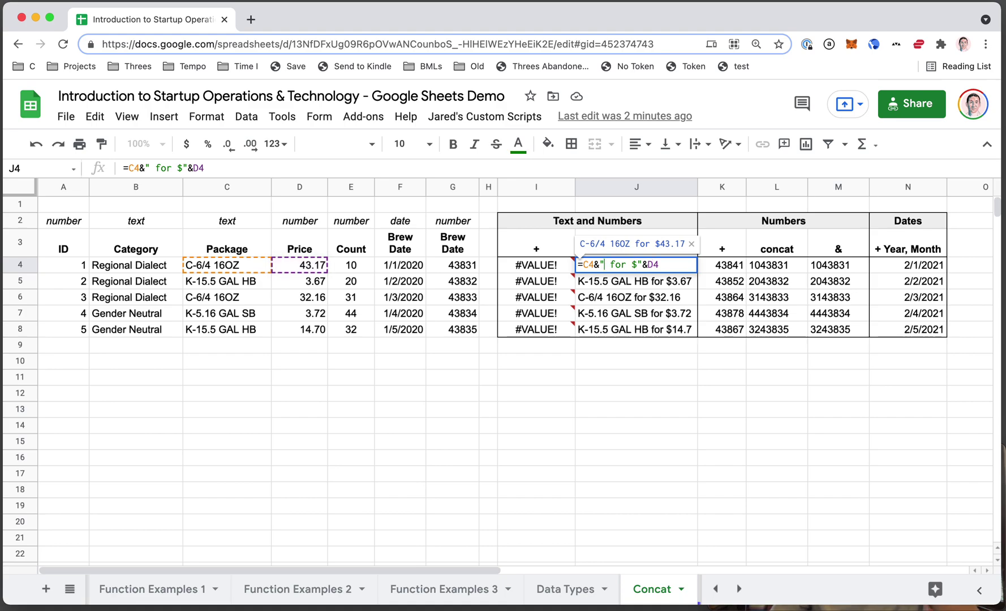
left_click_drag(600, 265, 641, 265)
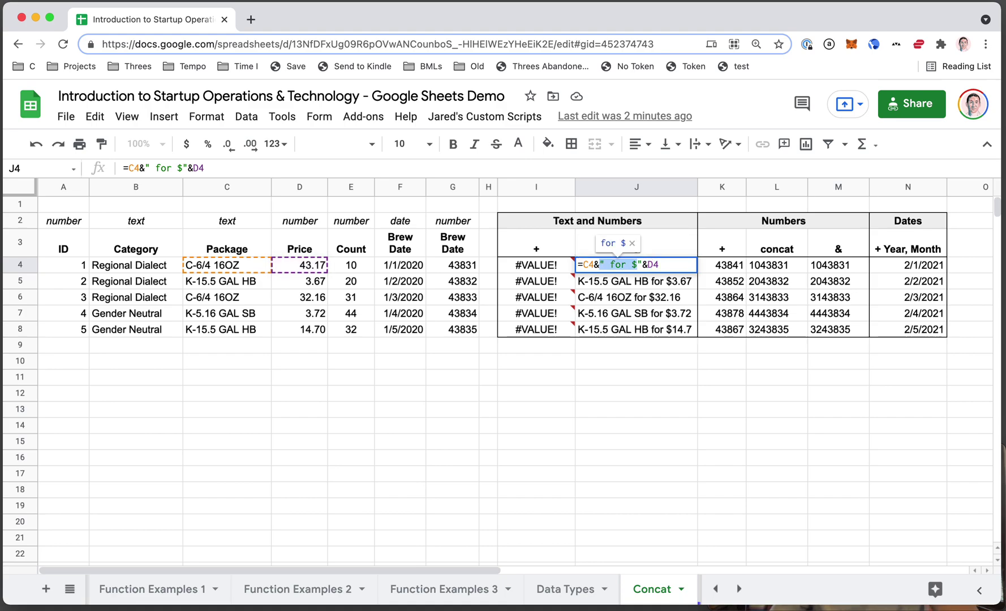
key("Escape")
double_click(652, 265)
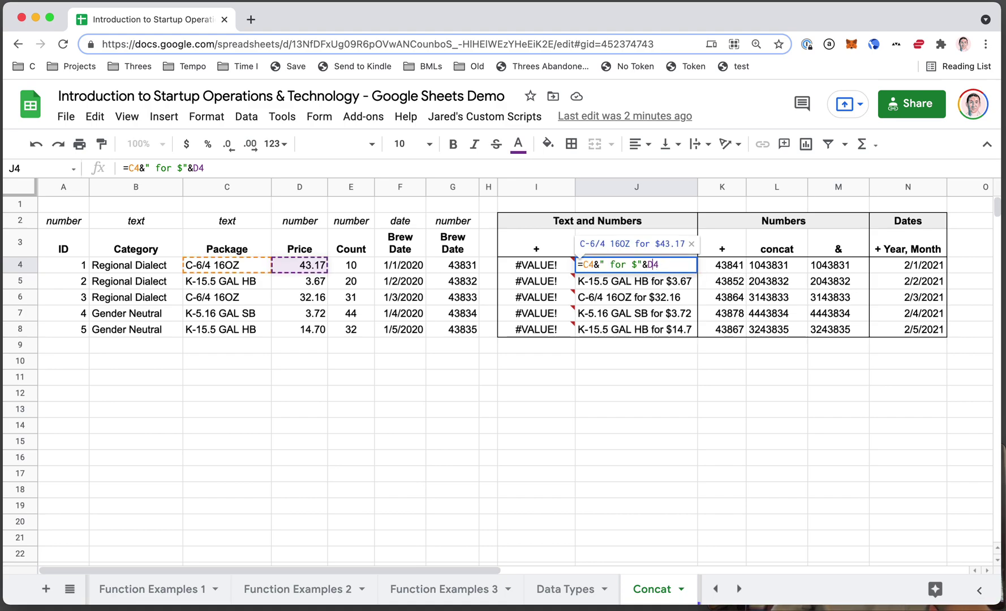
key("Left")
key("Left")
key("Left")
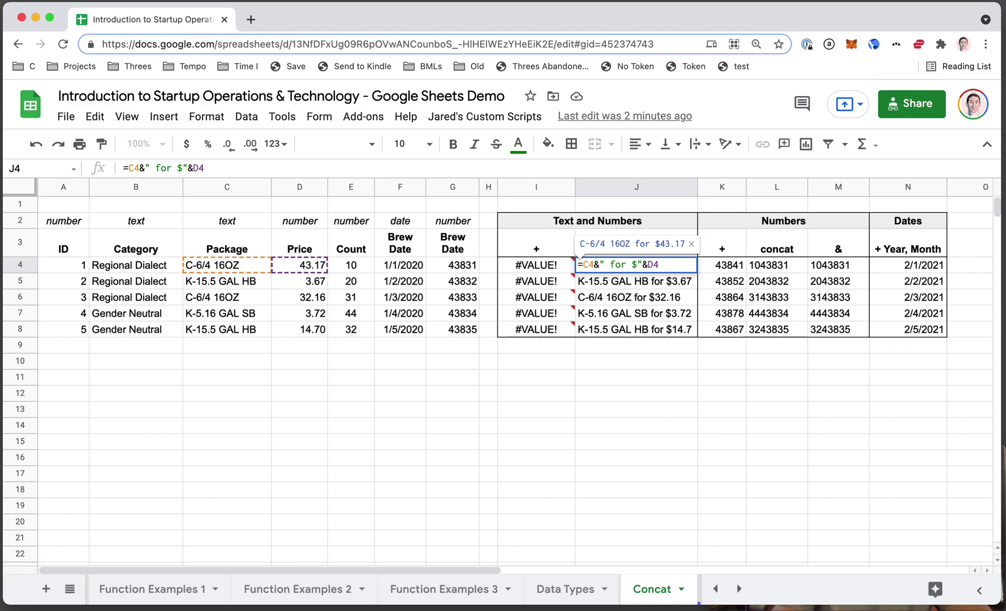
type("HAT")
key("Return")
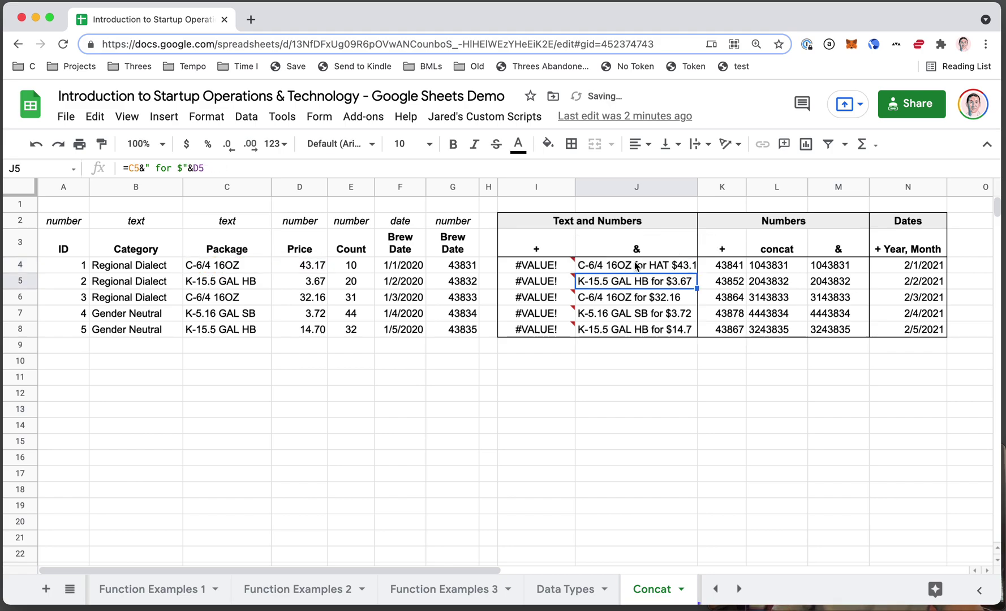
key("cmd+z")
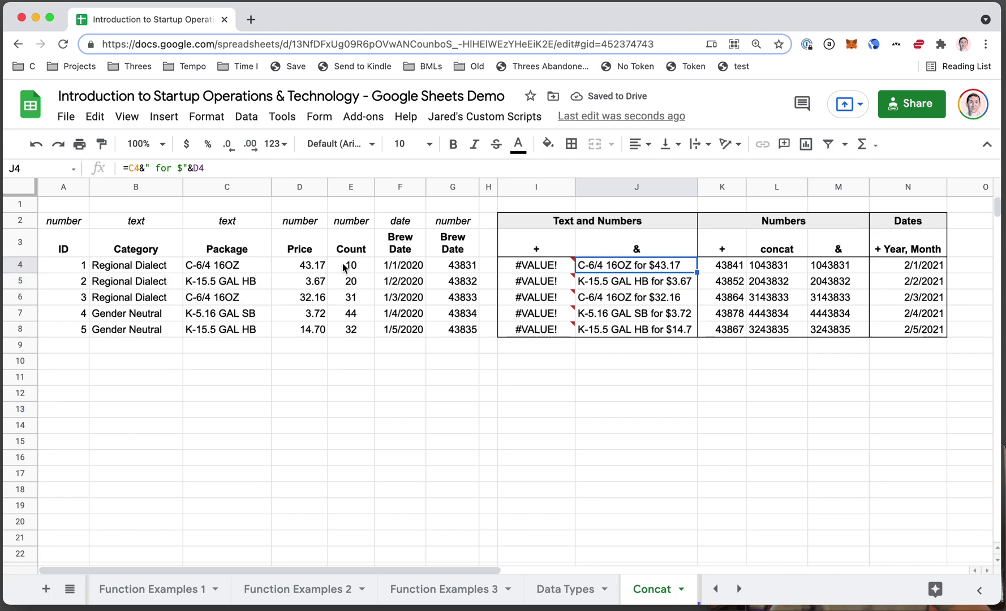
double_click(606, 265)
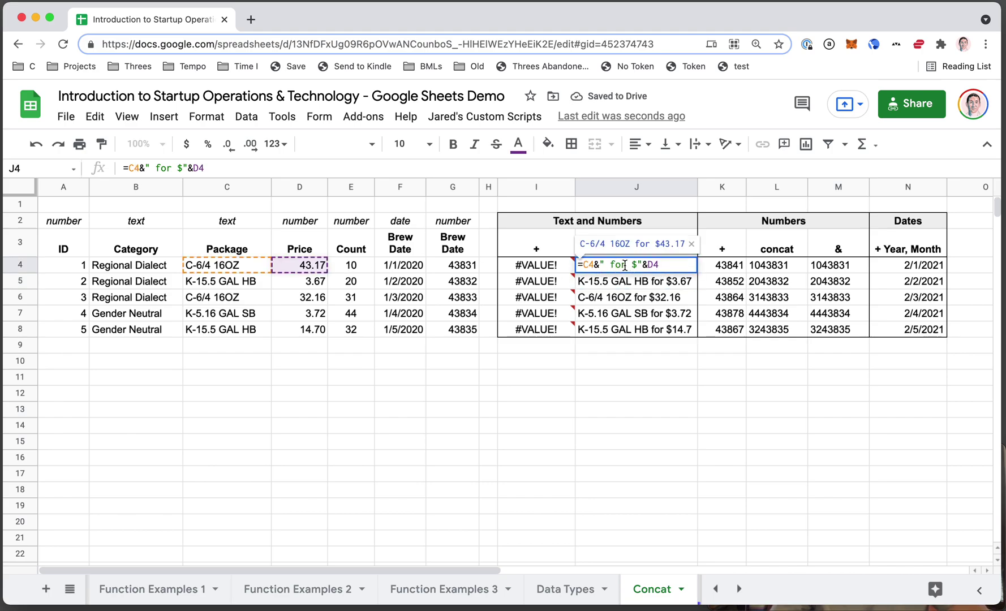
key("Escape")
Compare the K4 sum formula with the L4 CONCAT and M4 ampersand formulas
left_click(732, 270)
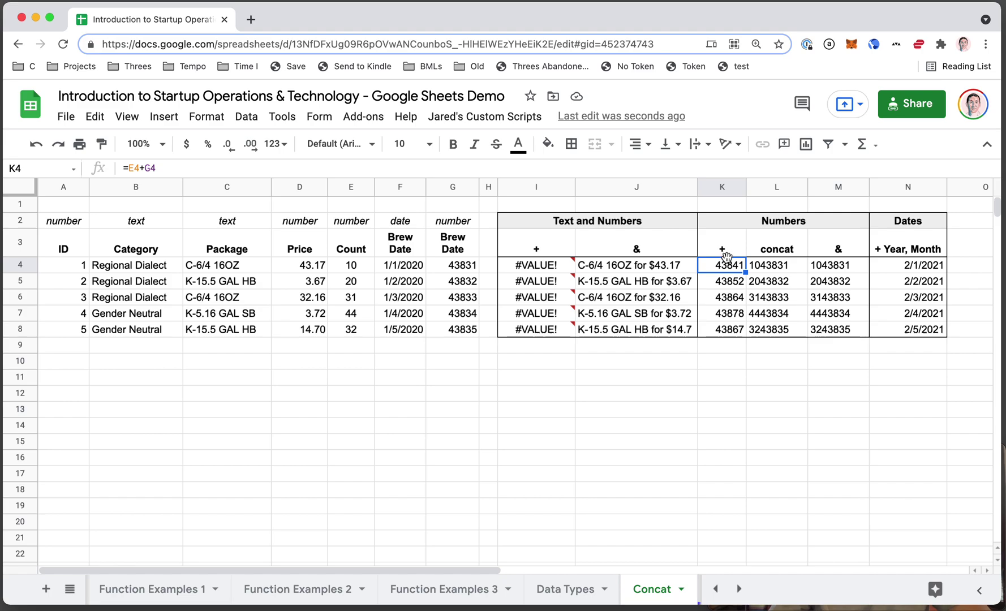
double_click(721, 272)
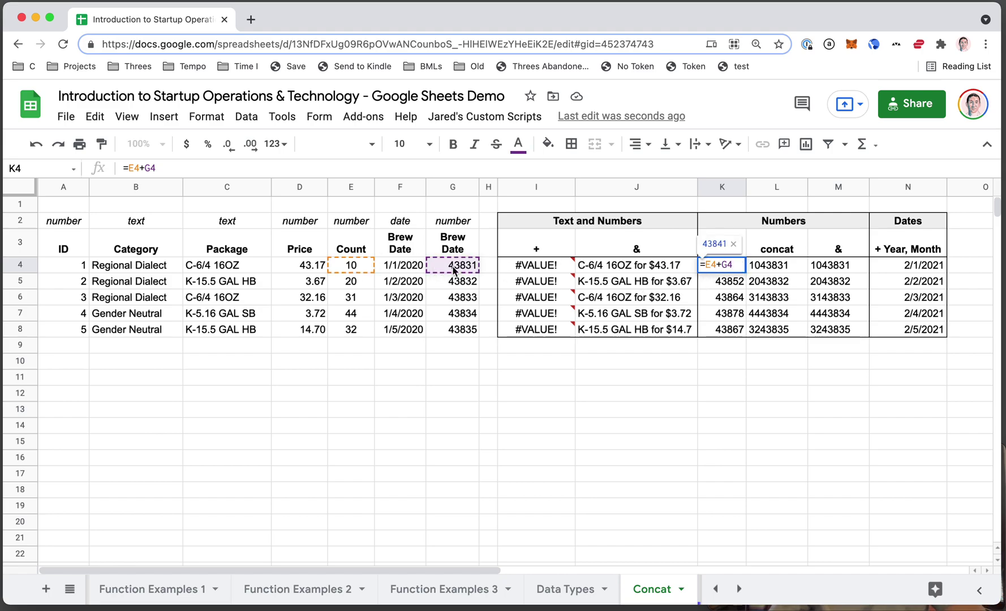
key("Escape")
left_click(792, 266)
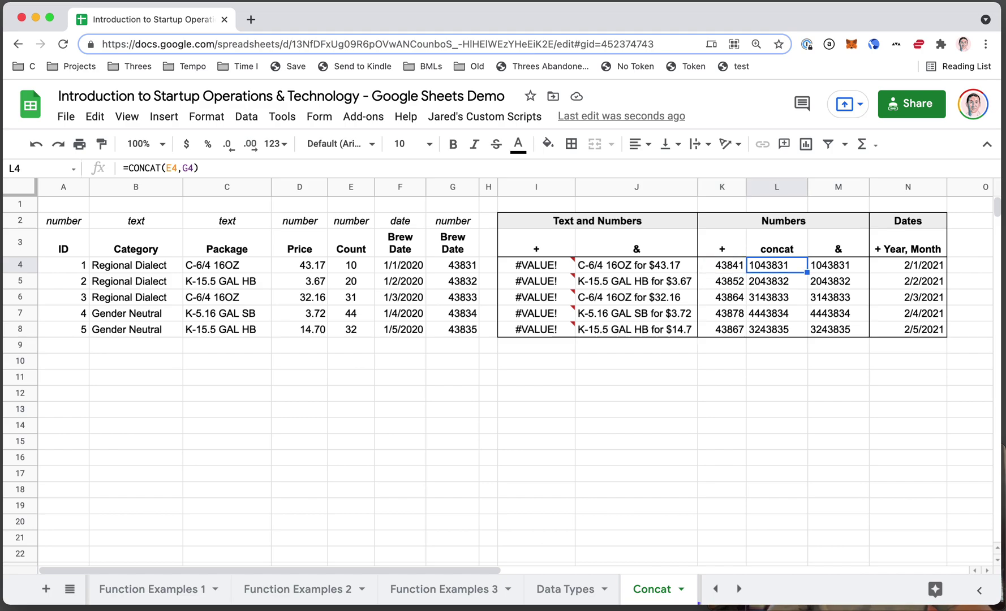
key("Right")
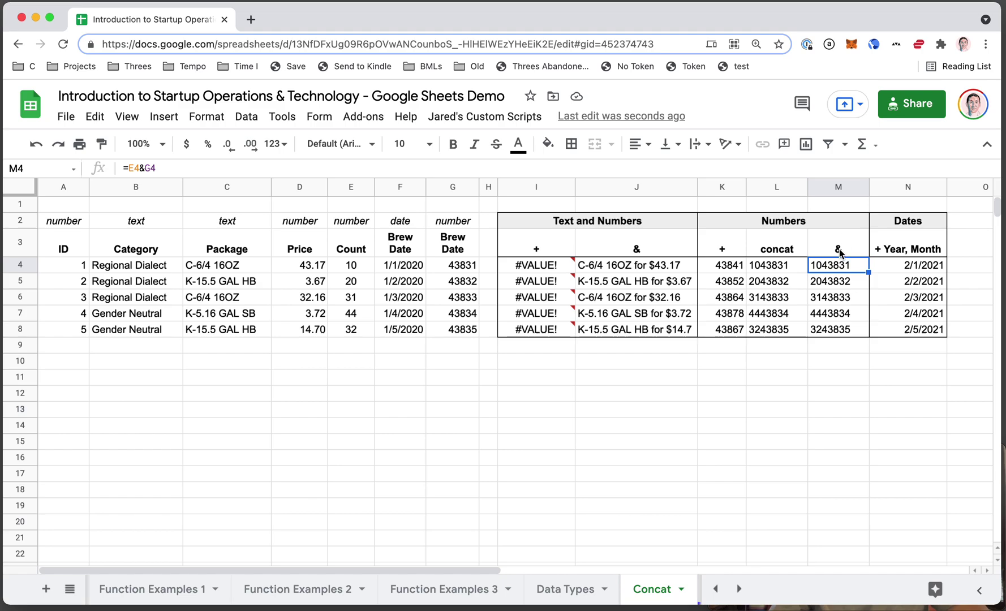
key("Left")
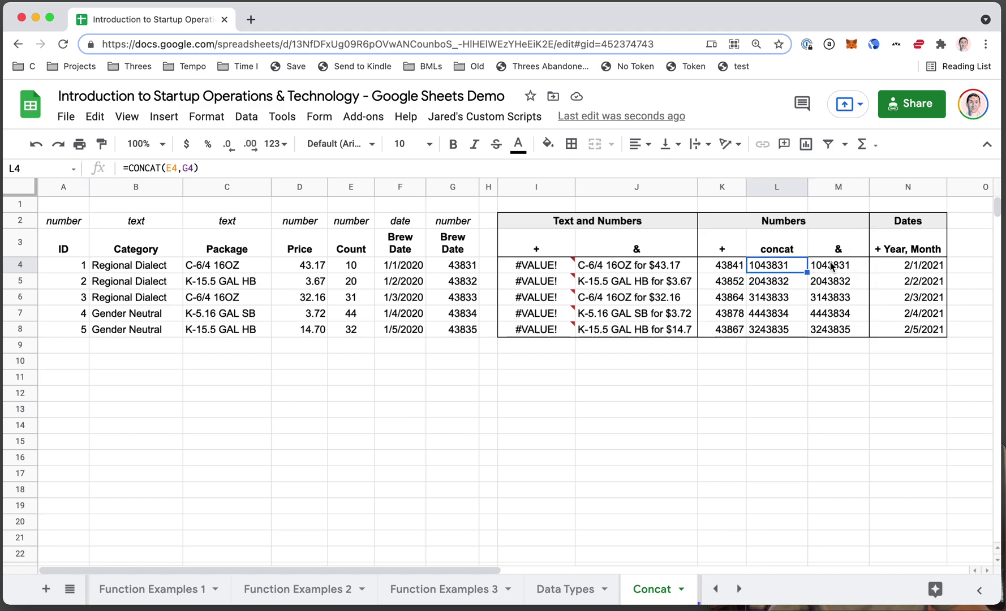
key("Right")
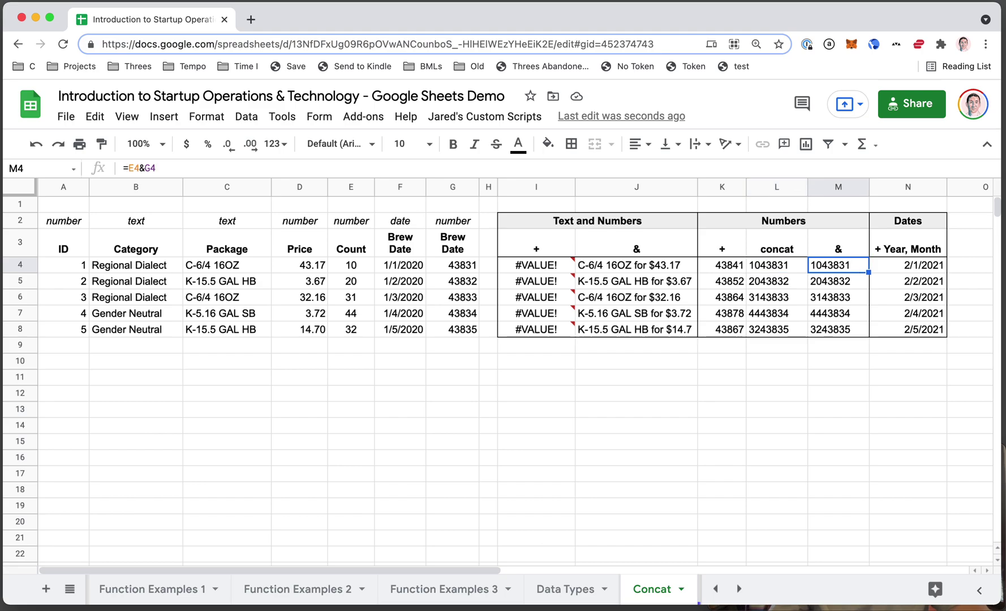
key("Left")
Inspect the date formula in N4 without changing it
key("Right")
key("Right")
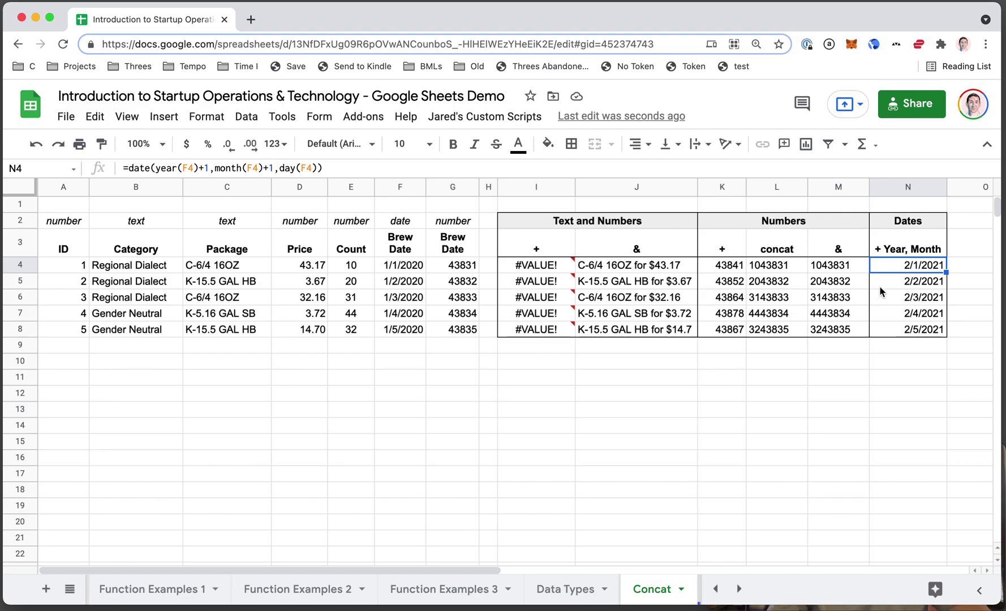
key("Return")
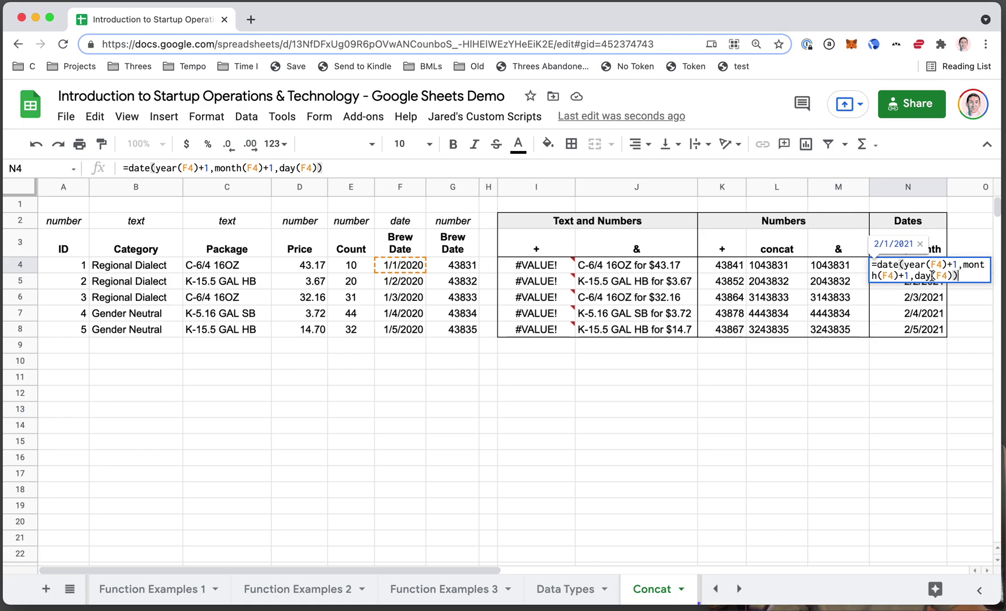
key("Return")
key("Return")
Enter =DATE(2021,1,1) in O4 so it displays 1/1/2021
key("Escape")
scroll(502, 314, "right", 3)
key("Right")
type("=DATE(2021")
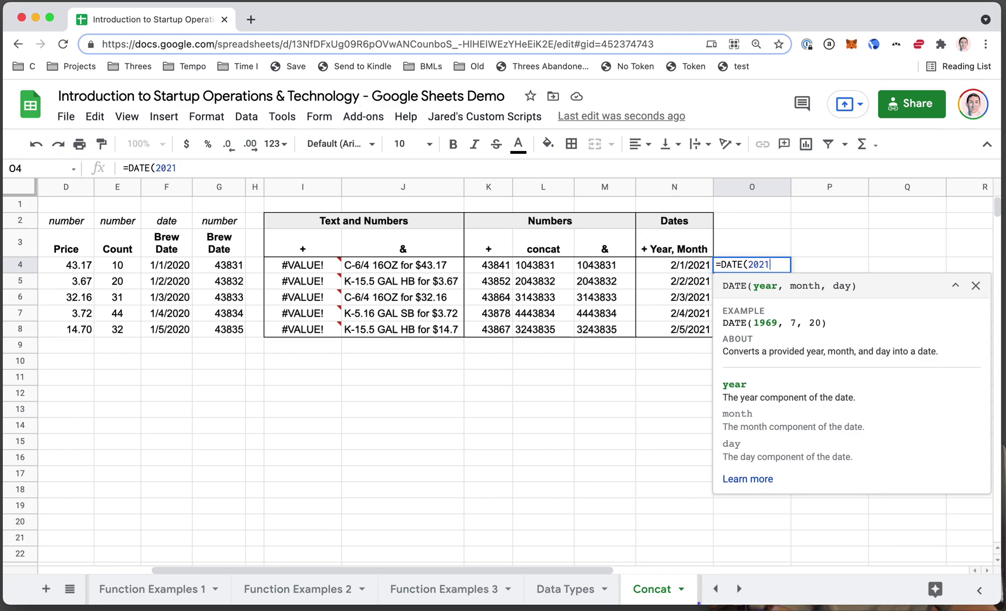
type("1,1)")
key("Return")
key("Up")
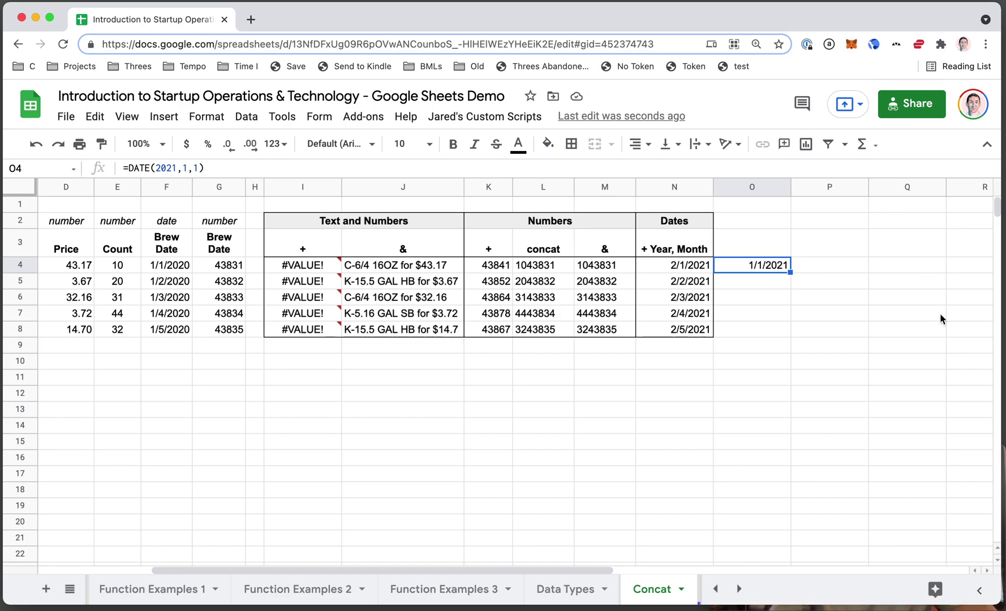
Revisit K4, L4 and M4 to contrast their formulas with the new date
key("Left")
key("Left")
key("Left")
key("Left")
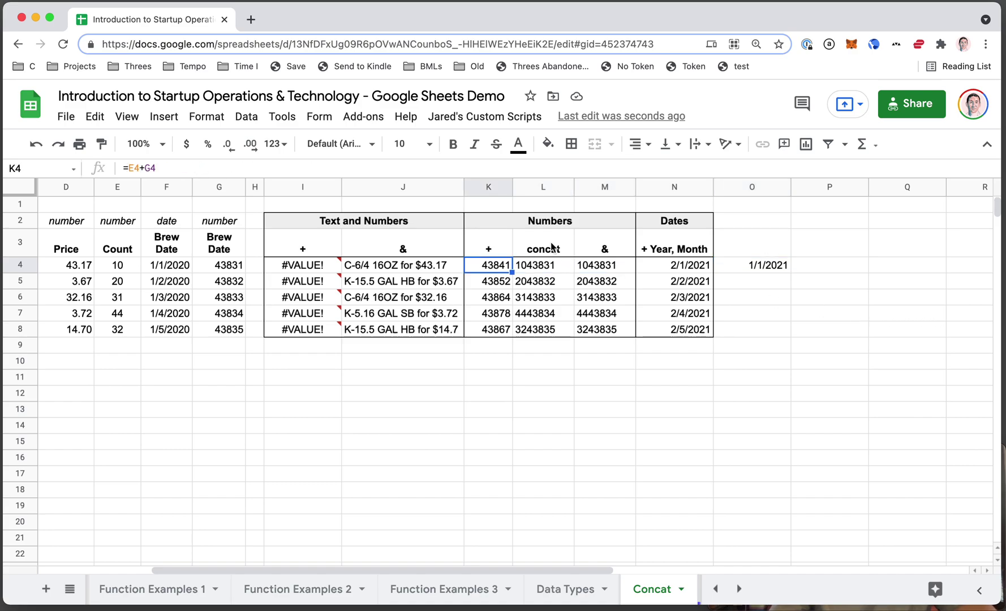
left_click(542, 265)
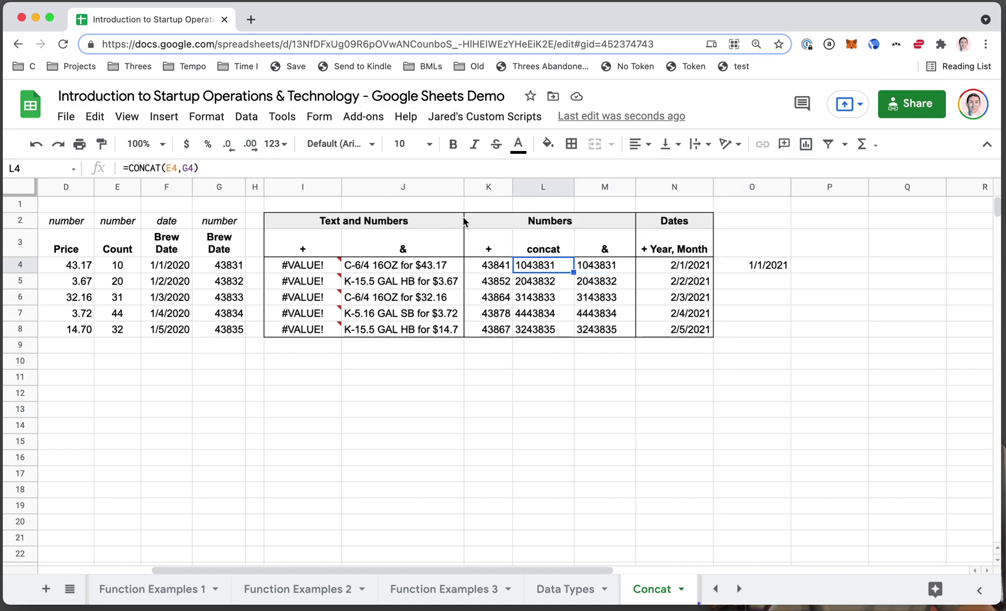
left_click(601, 267)
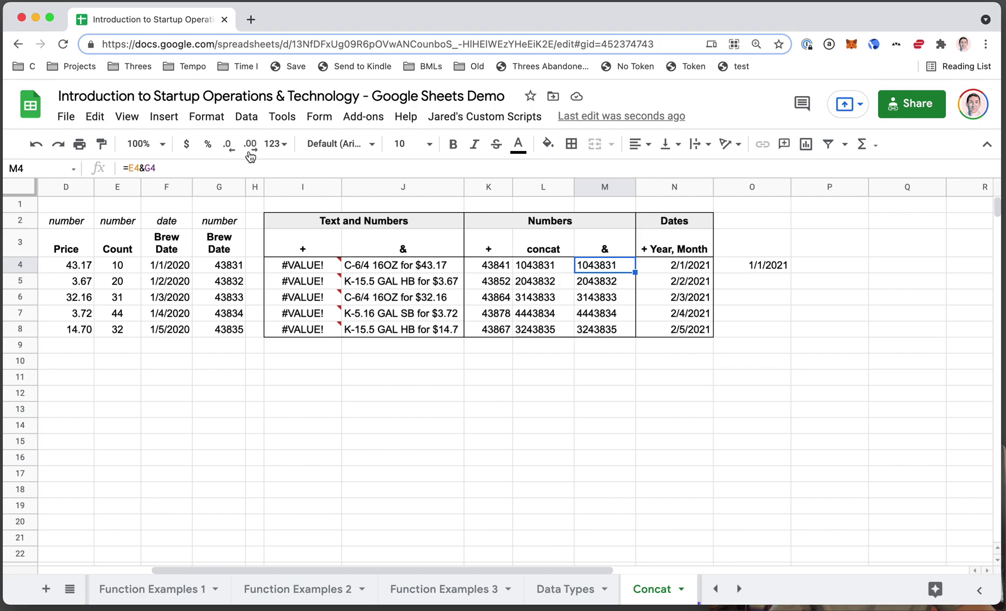